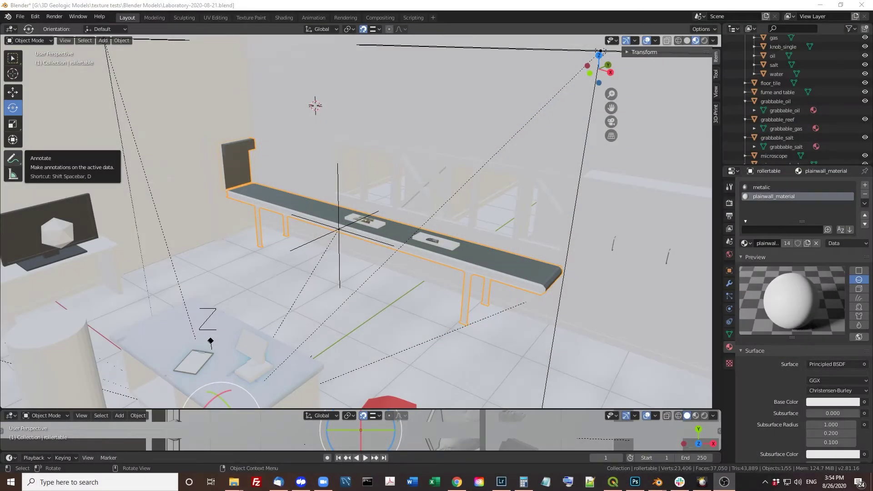
Orbit and zoom the viewport to inspect the roller table from several angles.
mouse_move(400, 301)
middle_mouse_down()
mouse_move(357, 268)
mouse_move(328, 269)
mouse_move(358, 279)
mouse_move(327, 273)
mouse_move(348, 282)
middle_mouse_up()
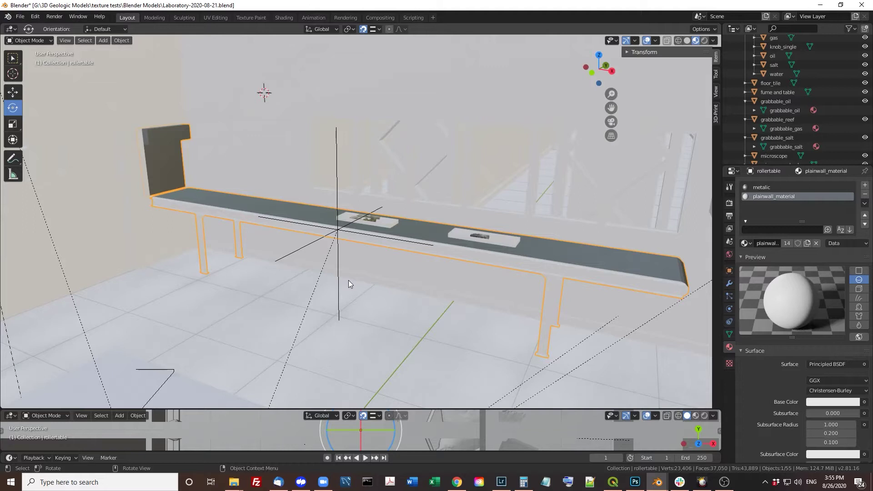
mouse_move(349, 280)
middle_mouse_down()
mouse_move(337, 250)
mouse_move(359, 270)
mouse_move(315, 252)
mouse_move(363, 272)
mouse_move(278, 255)
mouse_move(263, 272)
mouse_move(227, 255)
middle_mouse_up()
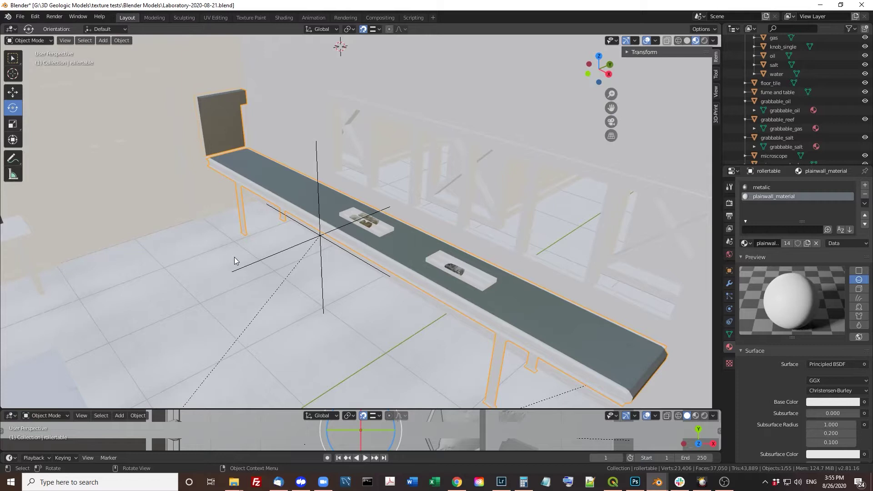
mouse_move(229, 257)
middle_mouse_down()
mouse_move(263, 274)
mouse_move(216, 267)
mouse_move(308, 271)
mouse_move(331, 345)
mouse_move(345, 326)
mouse_move(332, 312)
middle_mouse_up()
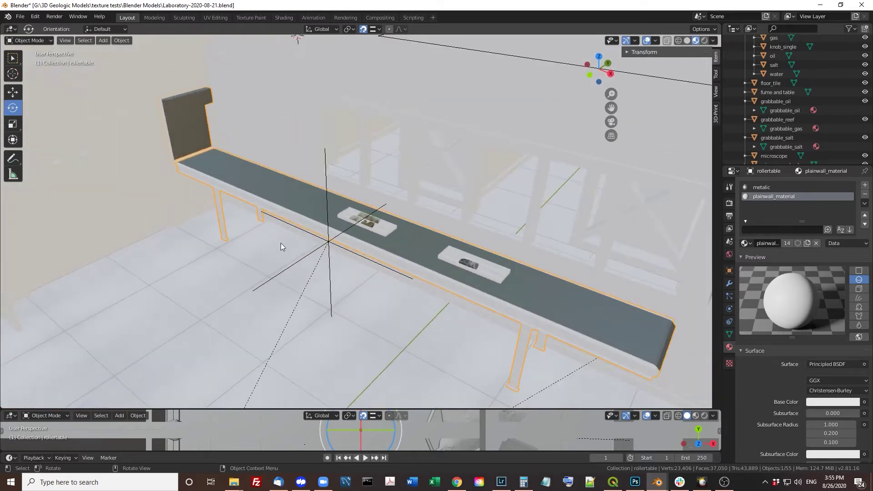
mouse_move(281, 243)
middle_mouse_down()
mouse_move(353, 255)
mouse_move(345, 265)
mouse_move(393, 277)
mouse_move(372, 278)
middle_mouse_up()
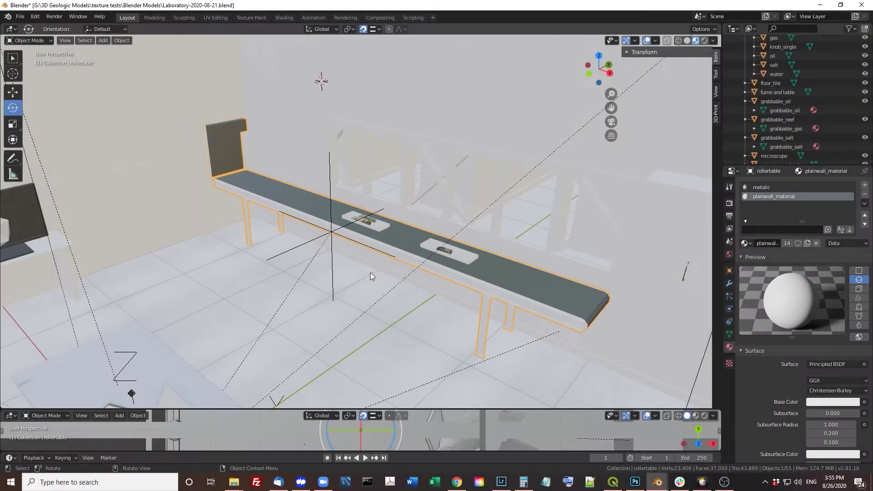
middle_click_drag(339, 278, 356, 286)
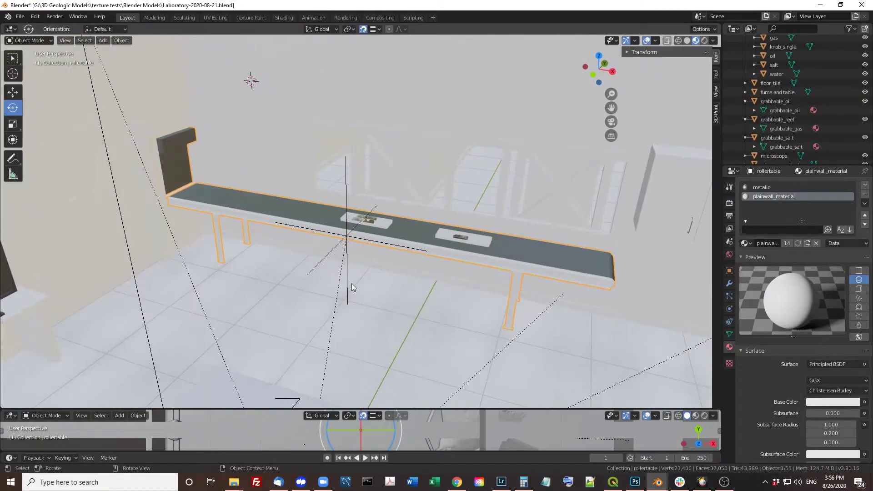
In the UV Editing workspace, put the roller table in Edit Mode and open the UV menu.
left_click(215, 17)
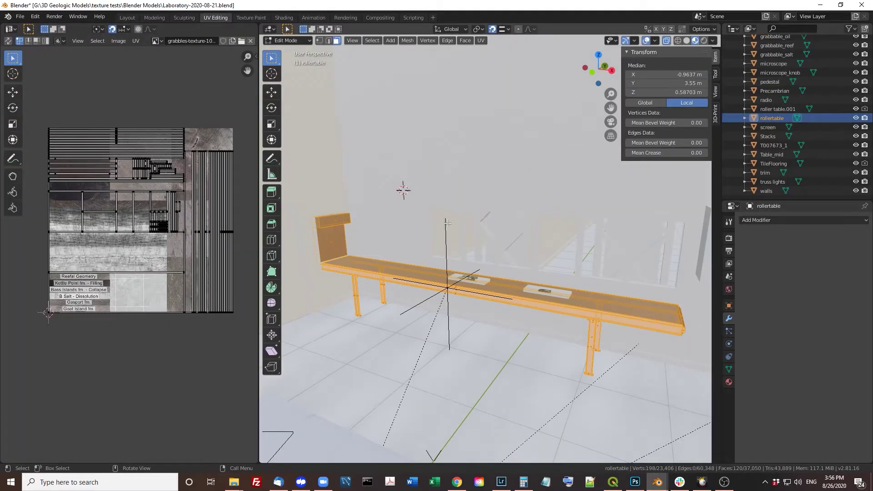
key("Tab")
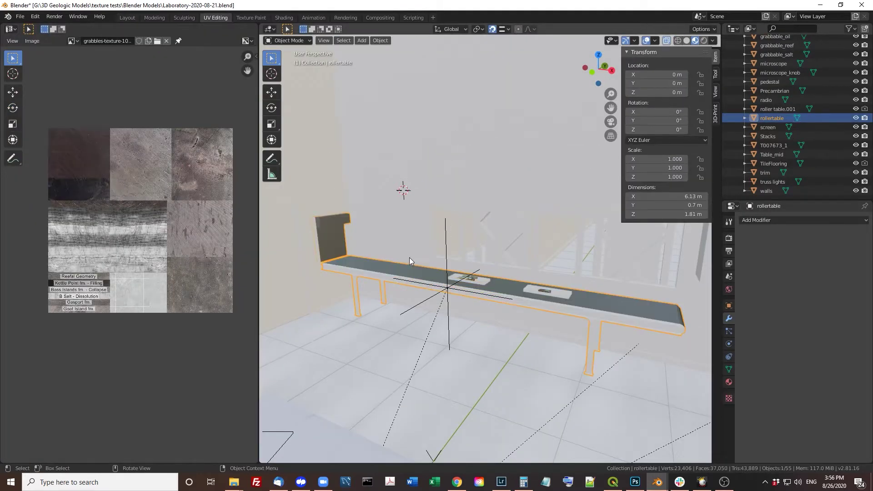
middle_click_drag(410, 258, 404, 265)
key("Tab")
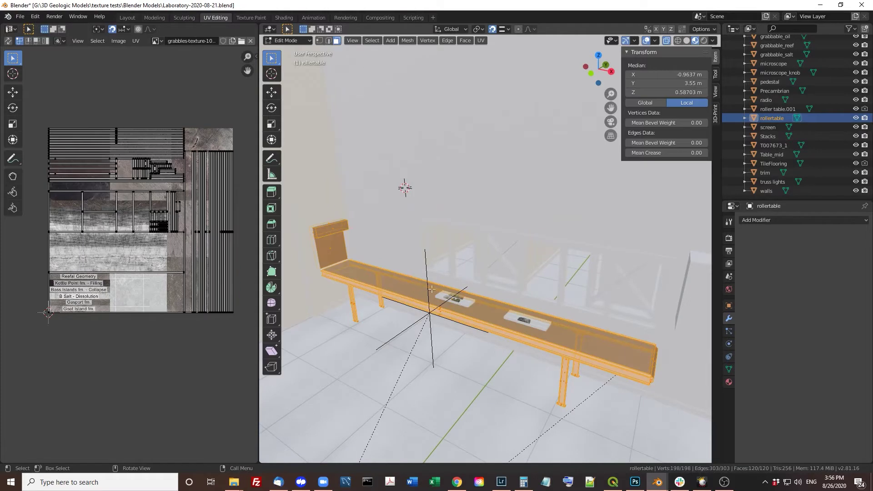
key("Tab")
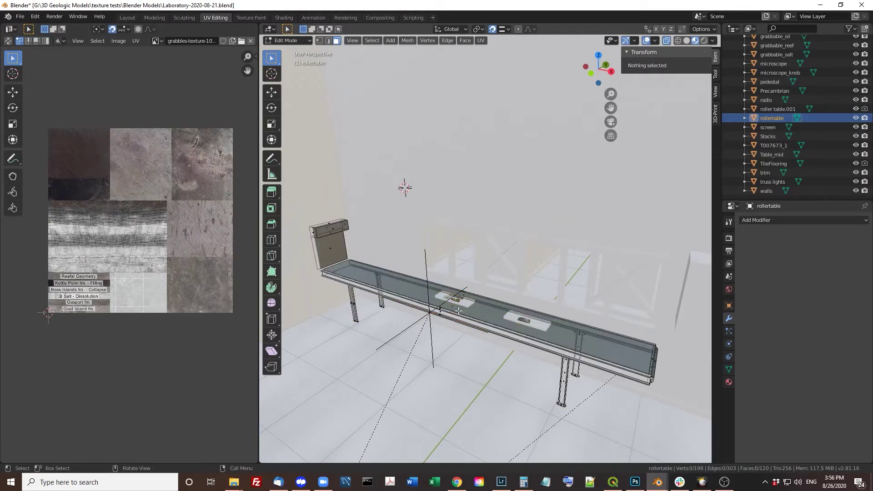
key("Tab")
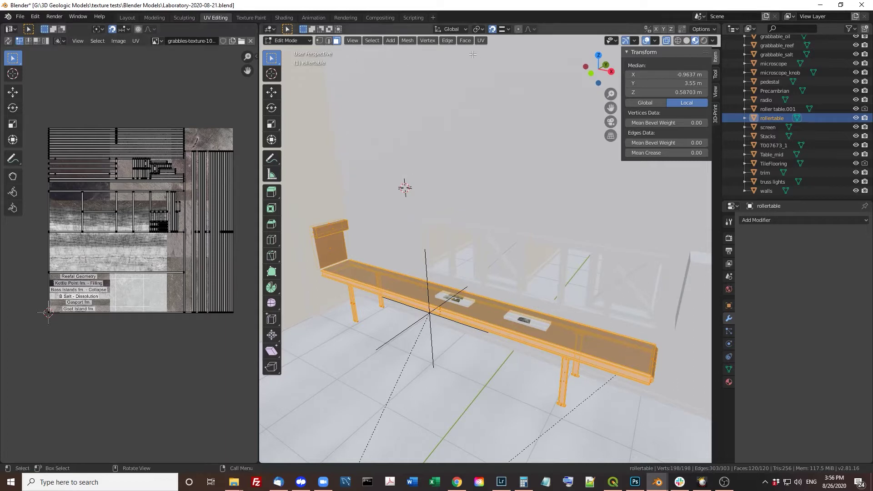
left_click(486, 43)
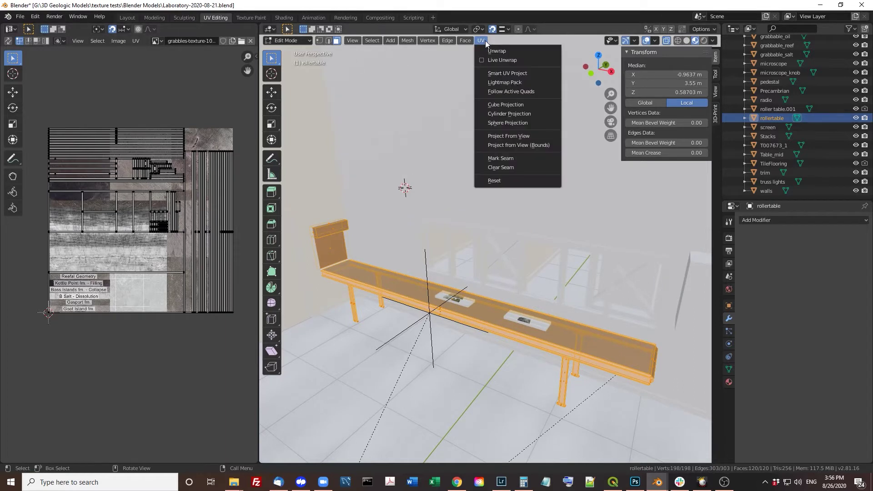
Apply Lightmap Pack to the table's UVs with image size 1024, quality 18 and margin 0.20.
left_click(542, 82)
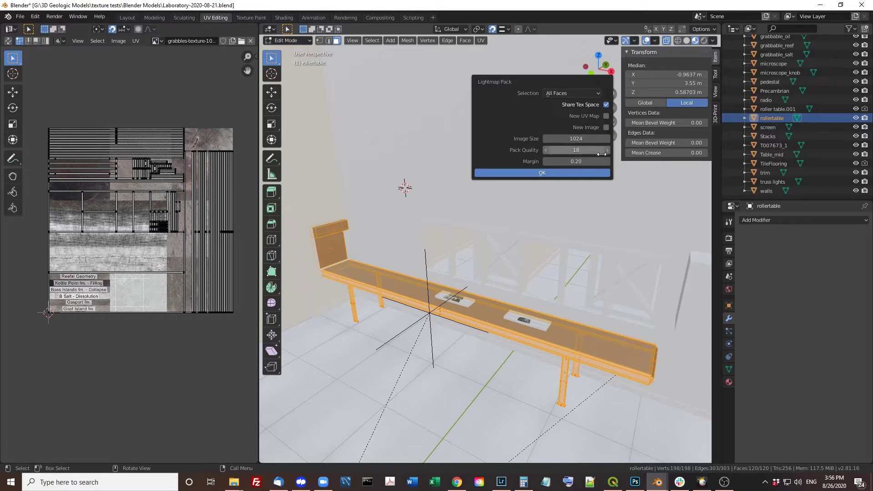
mouse_move(594, 161)
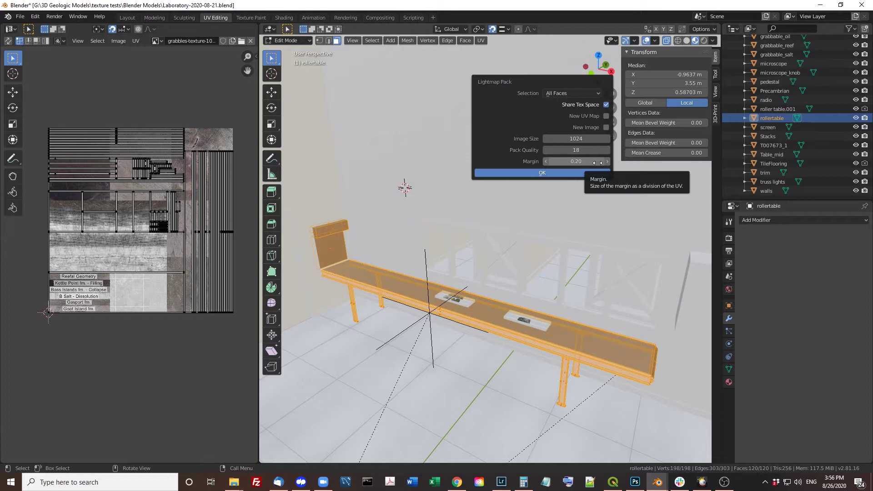
left_click(563, 172)
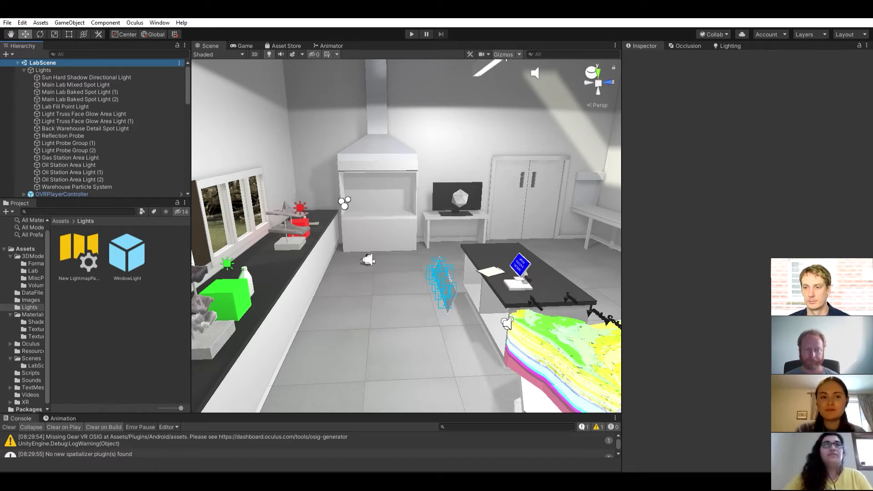
left_click(42, 69)
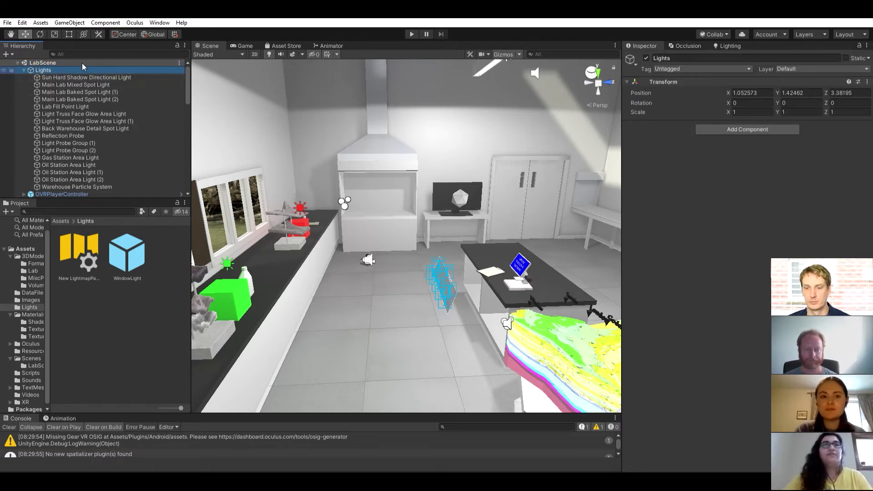
left_click(76, 77)
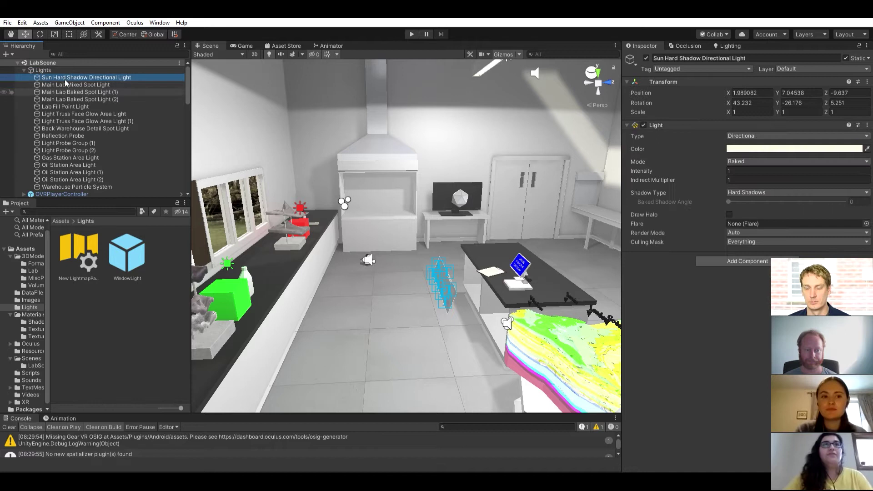
left_click(68, 114)
left_click(71, 158)
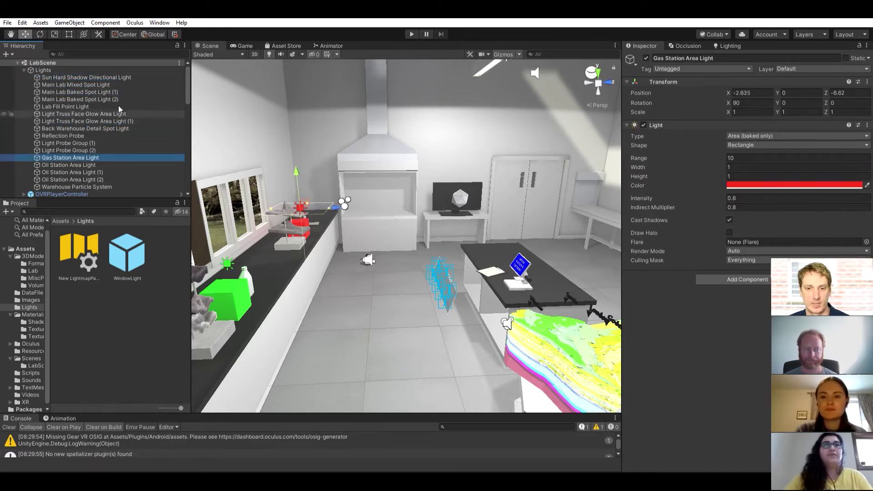
left_click(85, 120)
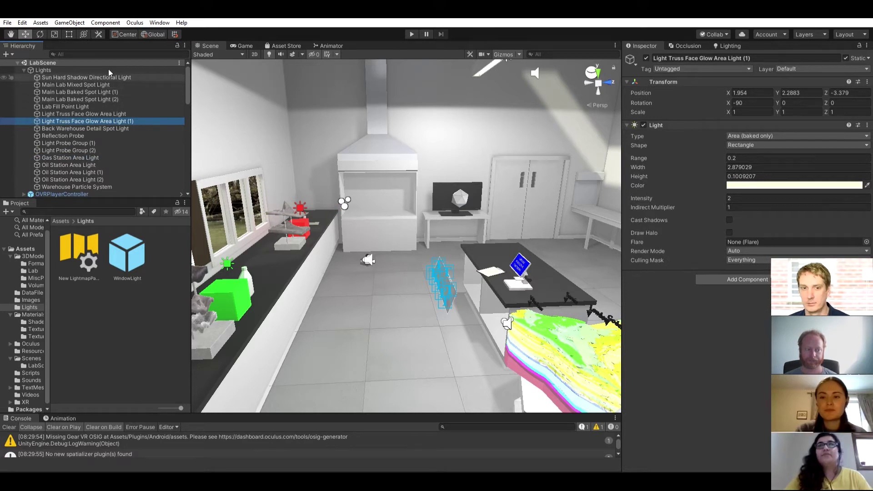
left_click(109, 77)
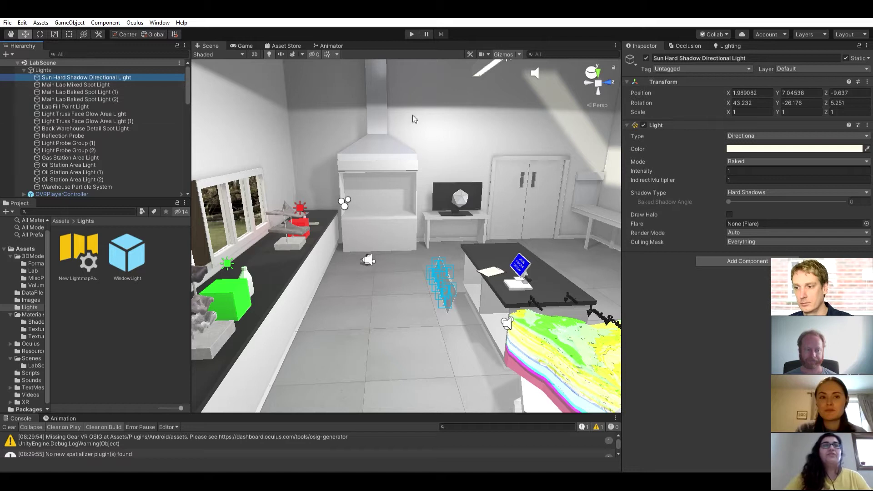
left_click(85, 106)
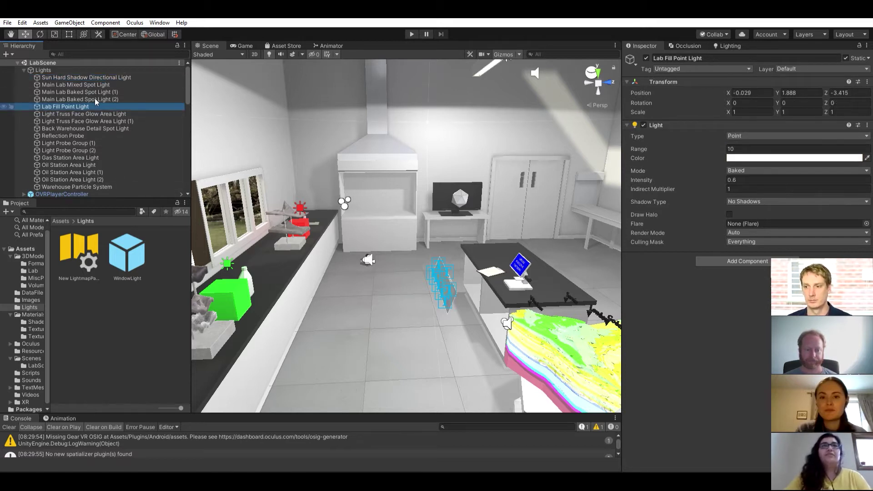
left_click(79, 92)
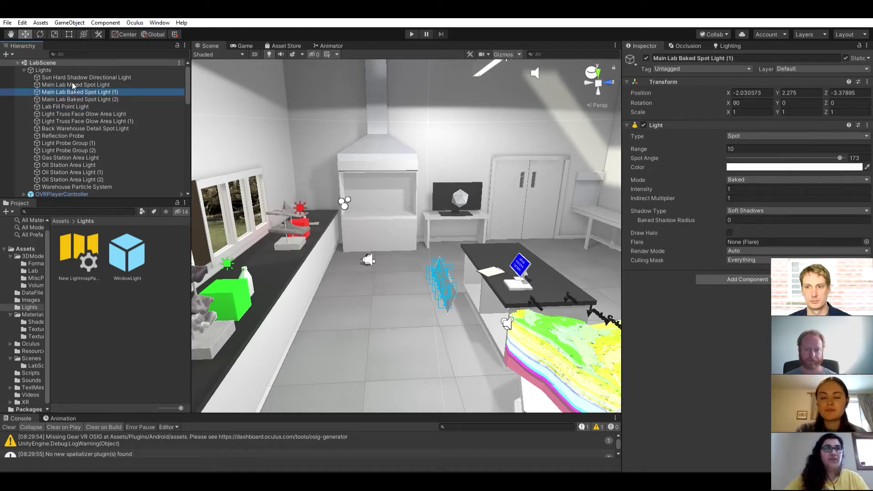
left_click(80, 84)
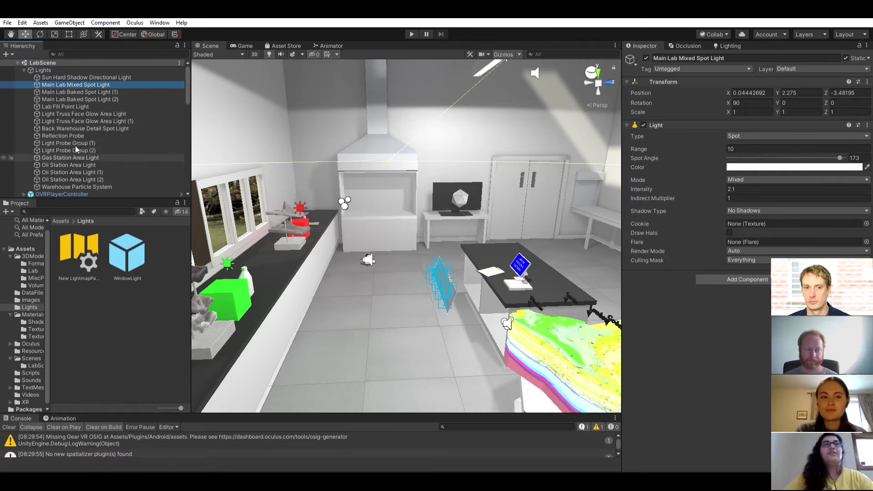
left_click(79, 172)
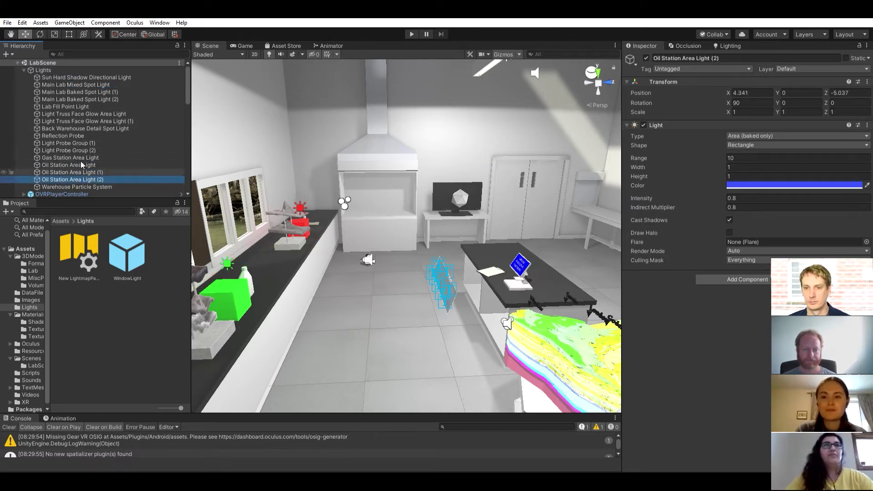
left_click(75, 158)
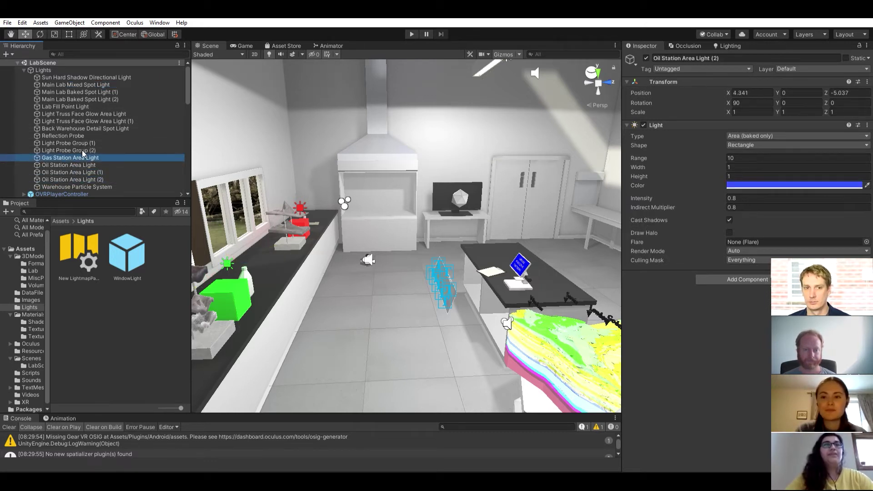
left_click(99, 69)
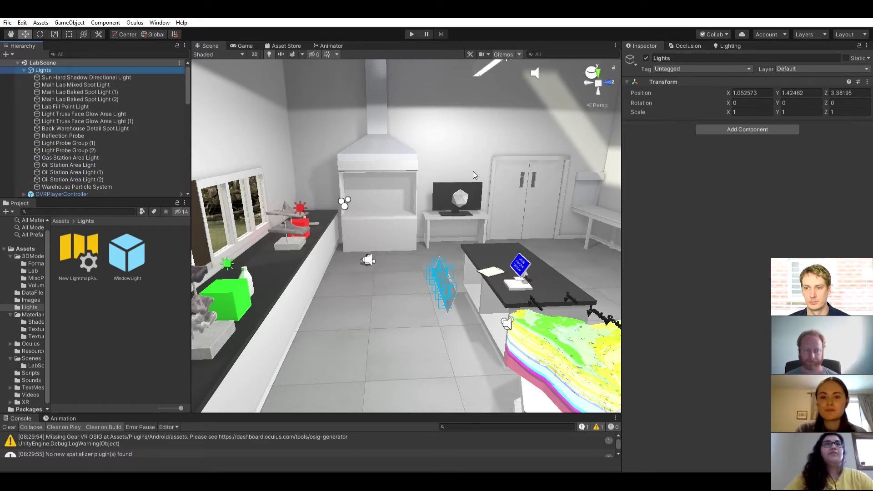
mouse_move(473, 171)
right_mouse_down()
mouse_move(460, 140)
mouse_move(440, 154)
right_mouse_up()
left_click(87, 77)
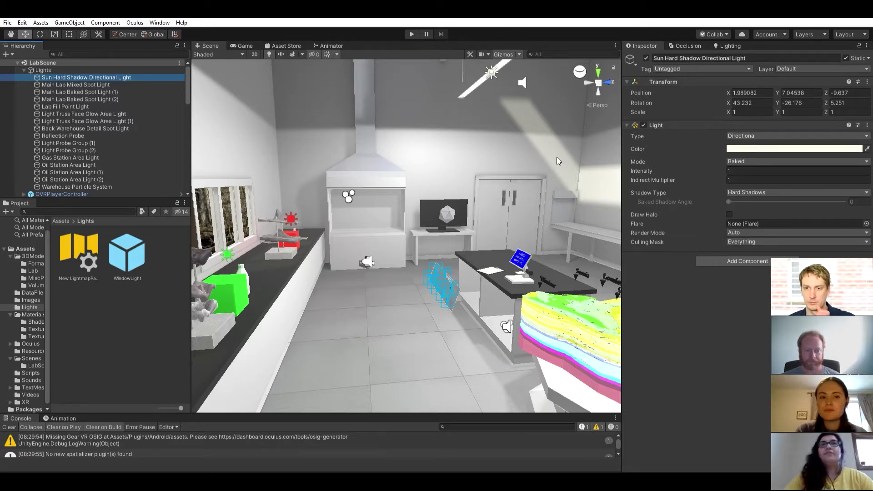
right_click_drag(557, 157, 554, 184)
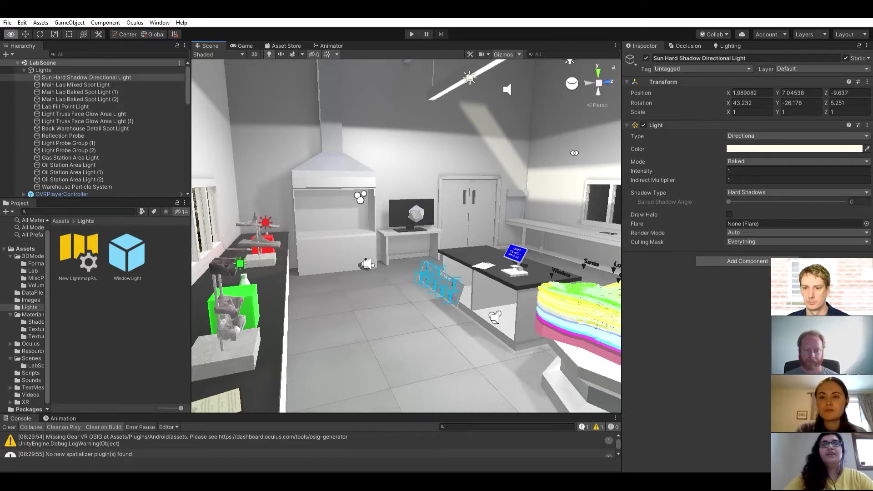
left_click_drag(575, 153, 587, 161, "alt")
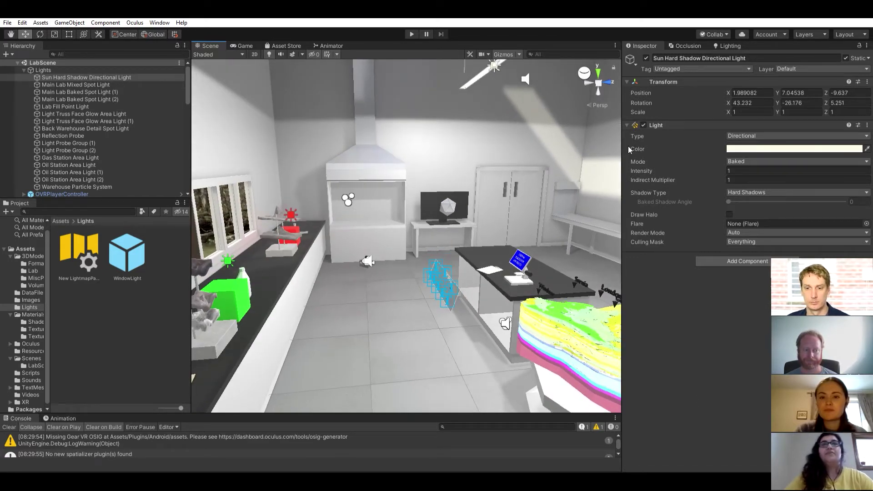
left_click_drag(614, 173, 520, 174, "alt")
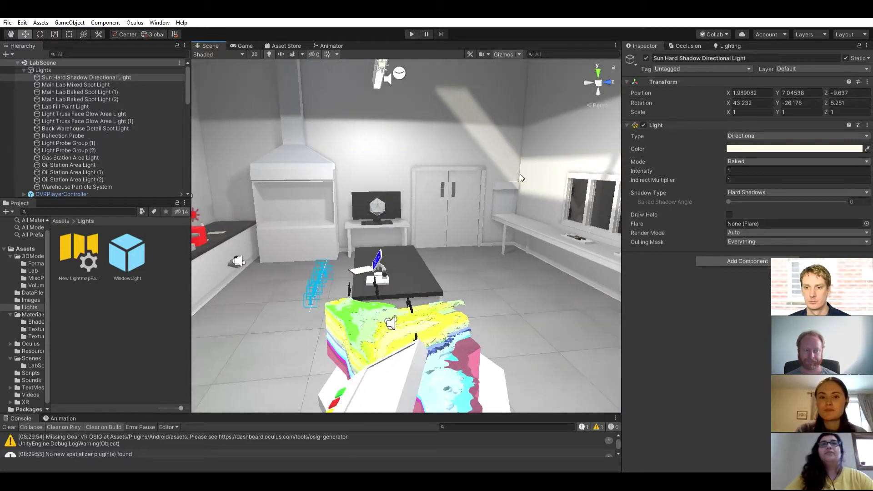
mouse_move(444, 174)
left_mouse_down("alt")
mouse_move(440, 140)
mouse_move(478, 159)
mouse_move(410, 191)
mouse_move(457, 177)
left_mouse_up("alt")
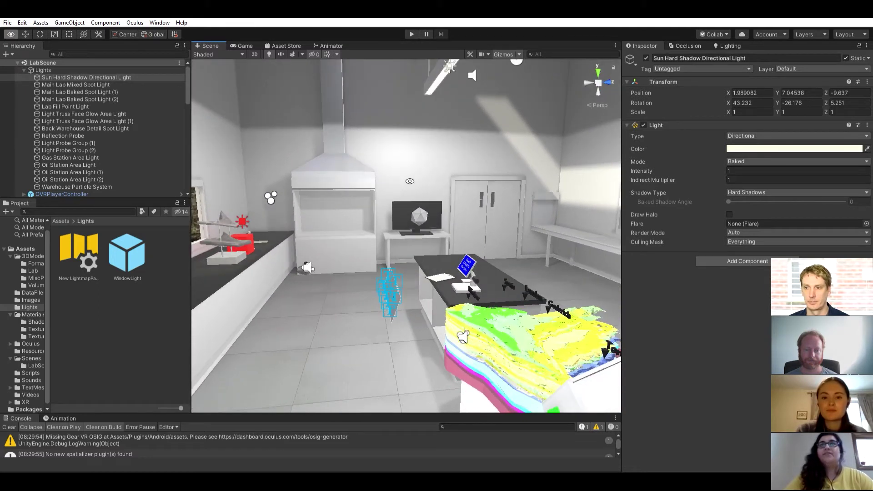
left_click(752, 192)
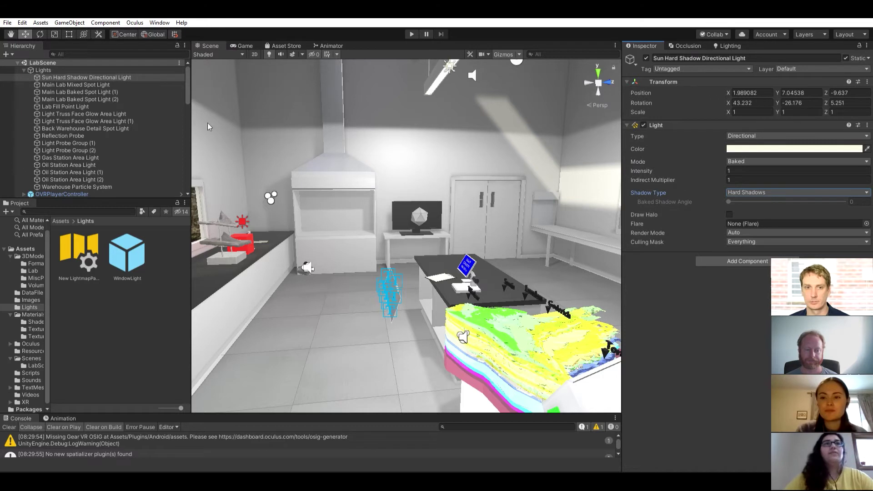
left_click(73, 97)
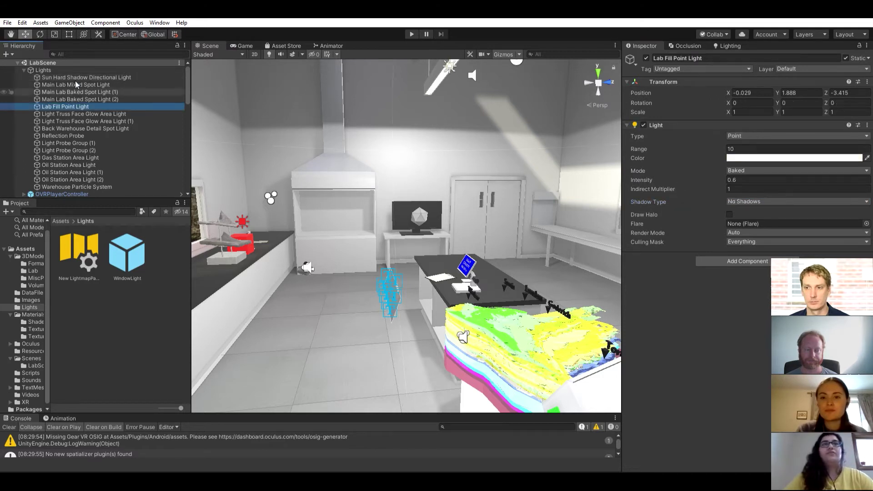
left_click(76, 82)
key("Down")
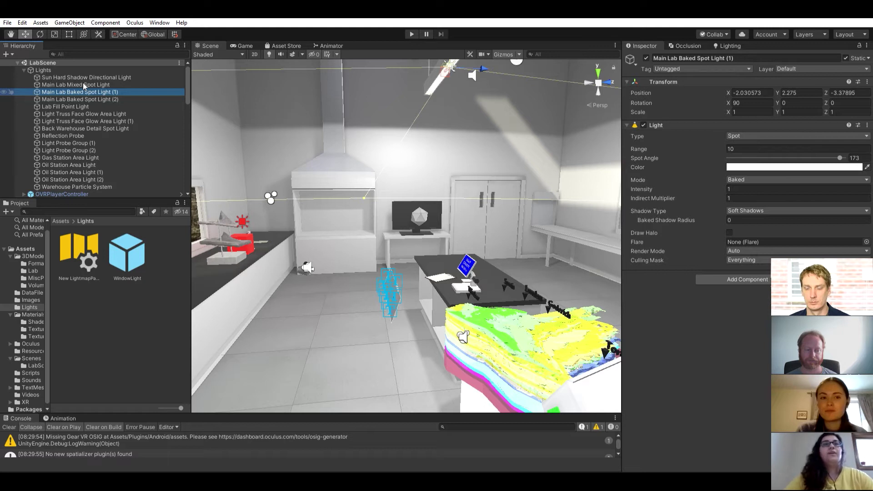
left_click(63, 136)
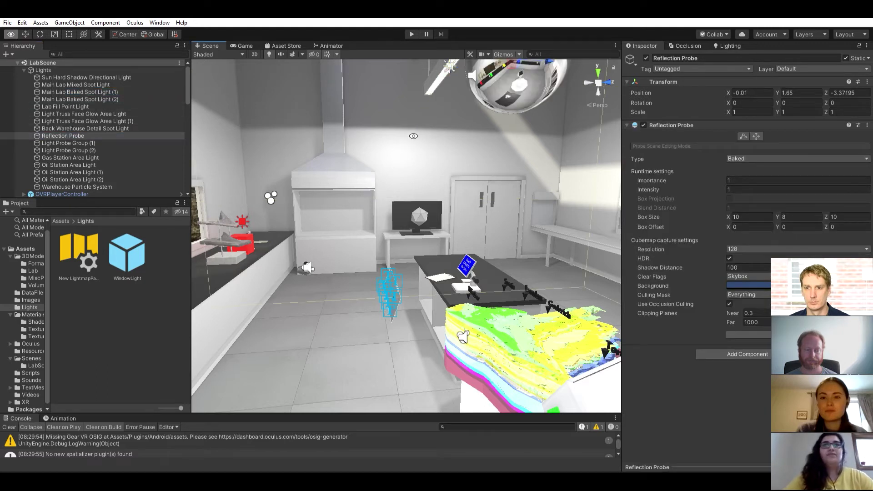
mouse_move(438, 134)
right_mouse_down()
mouse_move(447, 128)
mouse_move(426, 172)
right_mouse_up()
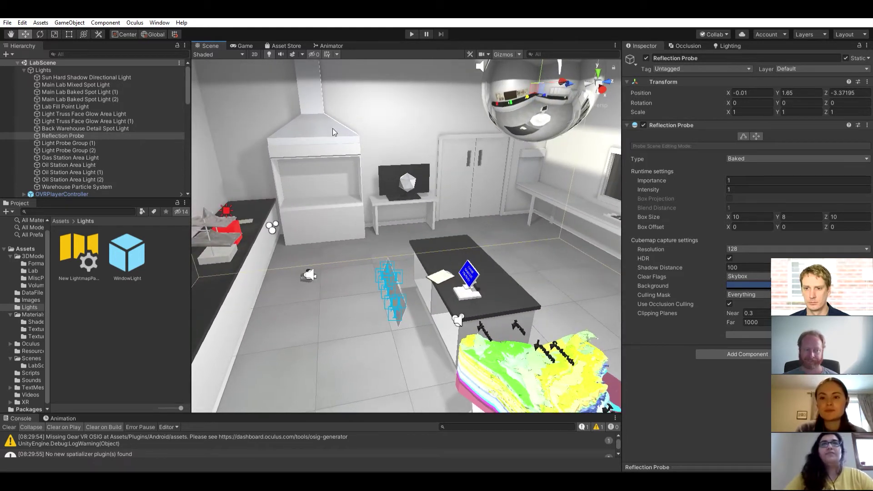
mouse_move(341, 97)
right_mouse_down()
mouse_move(333, 127)
mouse_move(409, 145)
right_mouse_up()
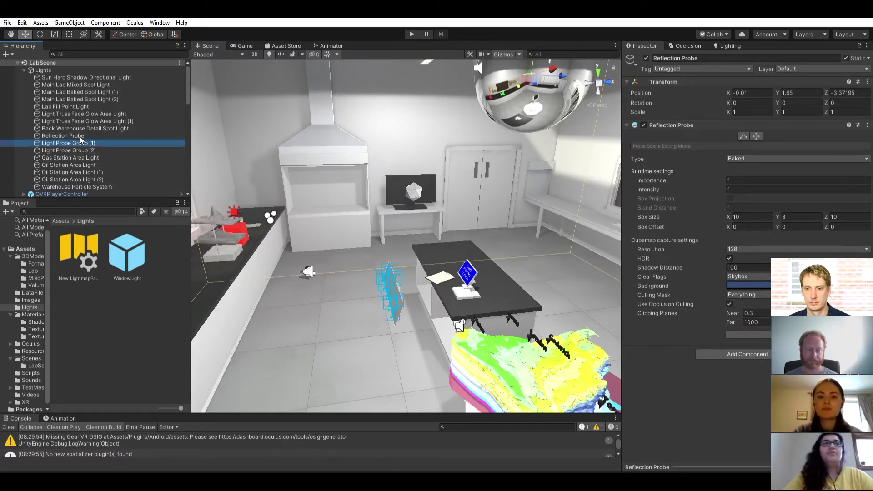
left_click(69, 143)
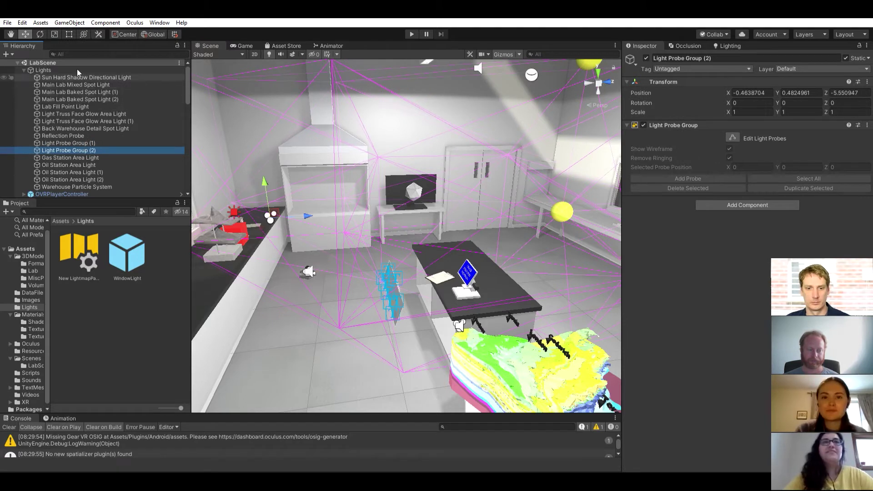
Show the New LightmapParameters asset from Assets/Lights in the Inspector.
left_click(43, 70)
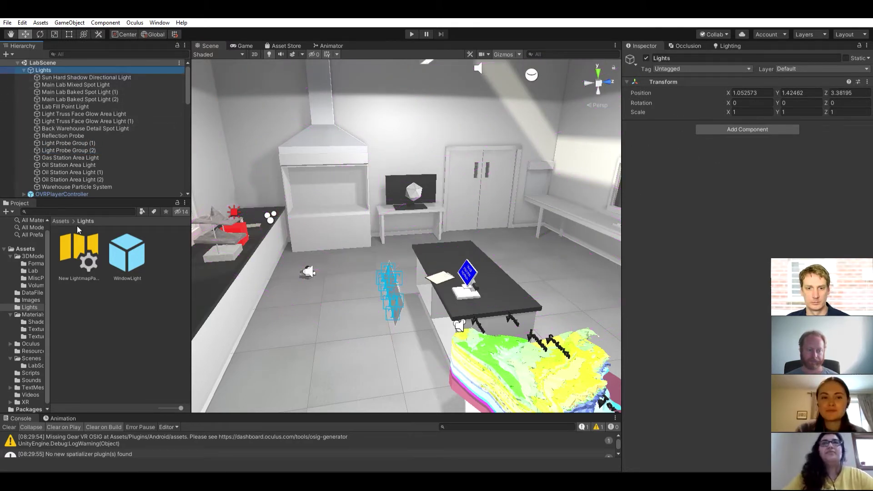
left_click(109, 308)
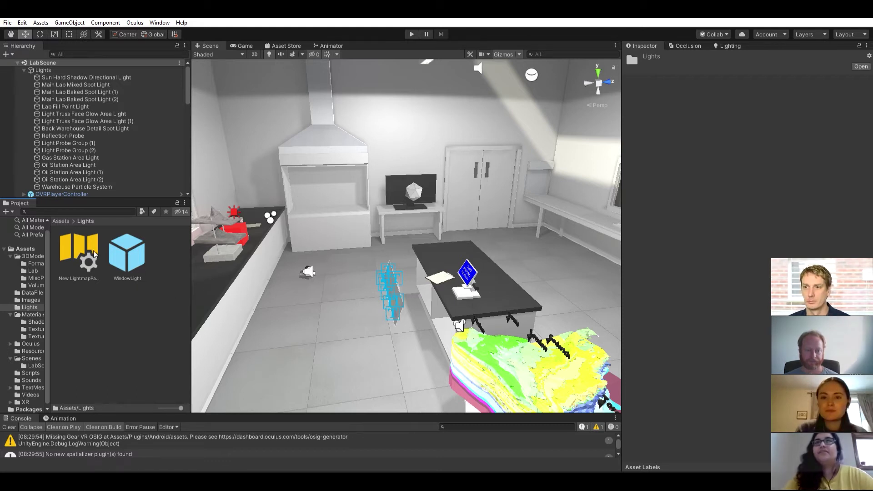
left_click(82, 243)
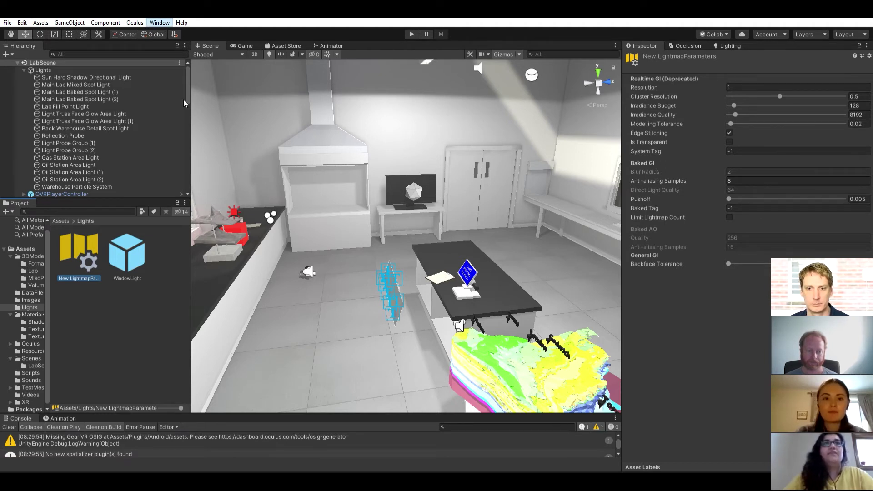
Open the Lighting window with Ctrl+9, starting at its Environment settings.
key("ctrl+9")
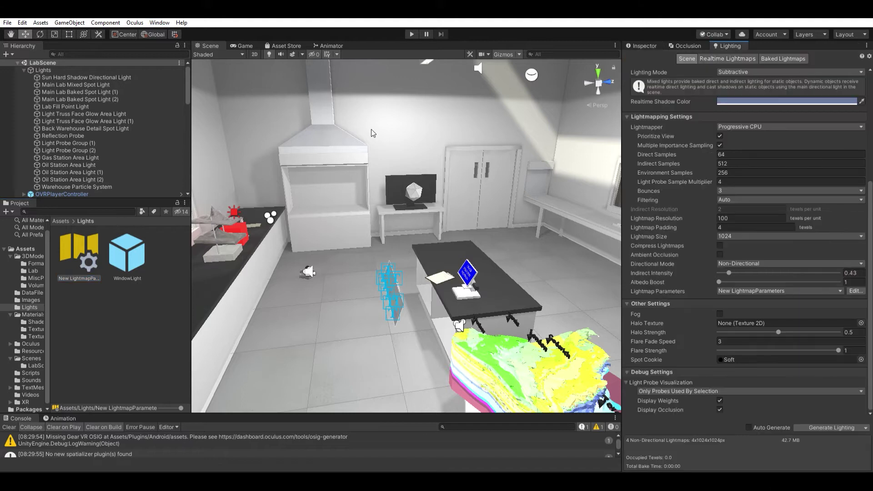
scroll(692, 181, "up", 3)
scroll(693, 181, "up", 3)
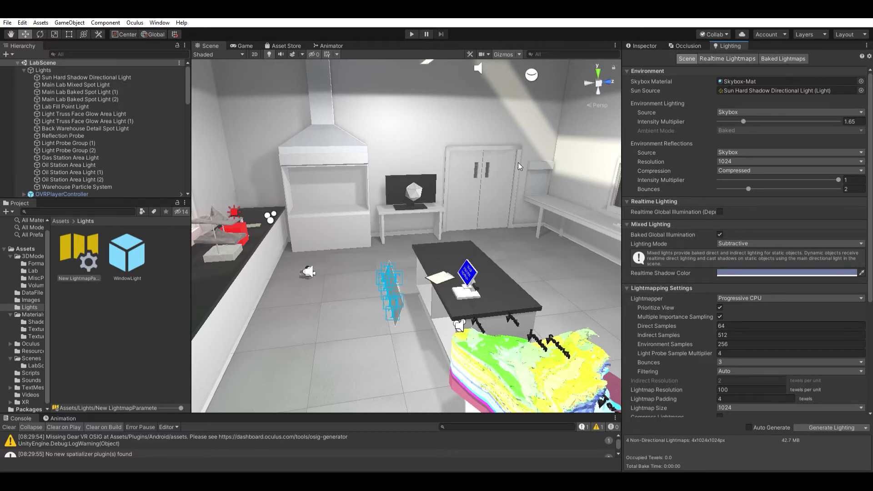
right_click_drag(475, 145, 451, 154)
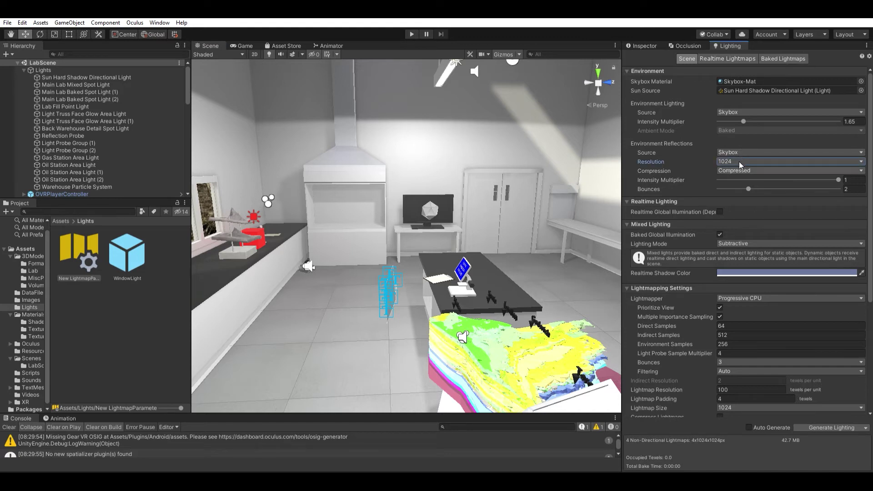
Collapse the Realtime Lighting foldout to reveal the lightmapping settings below it.
key("Tab")
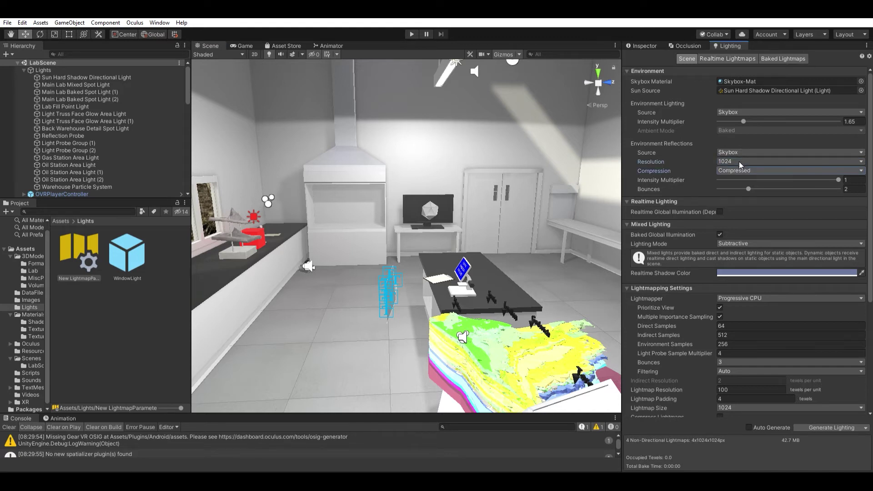
scroll(739, 162, "down", 2)
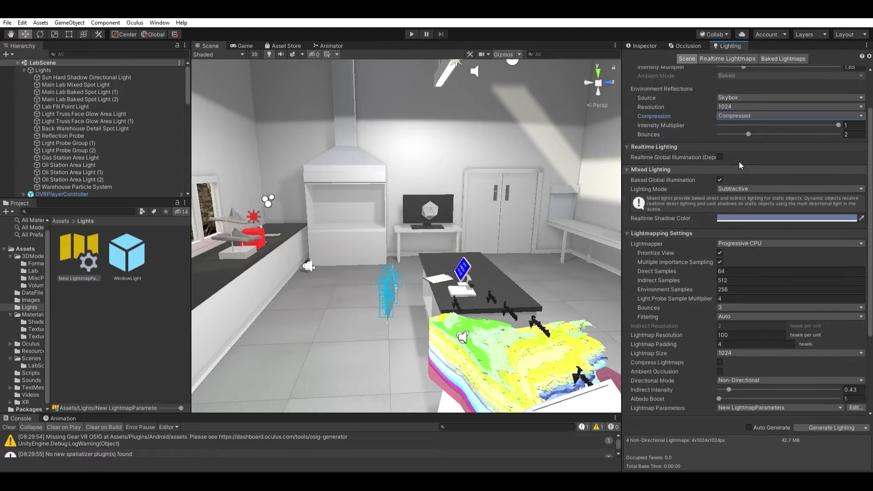
scroll(739, 162, "down", 1)
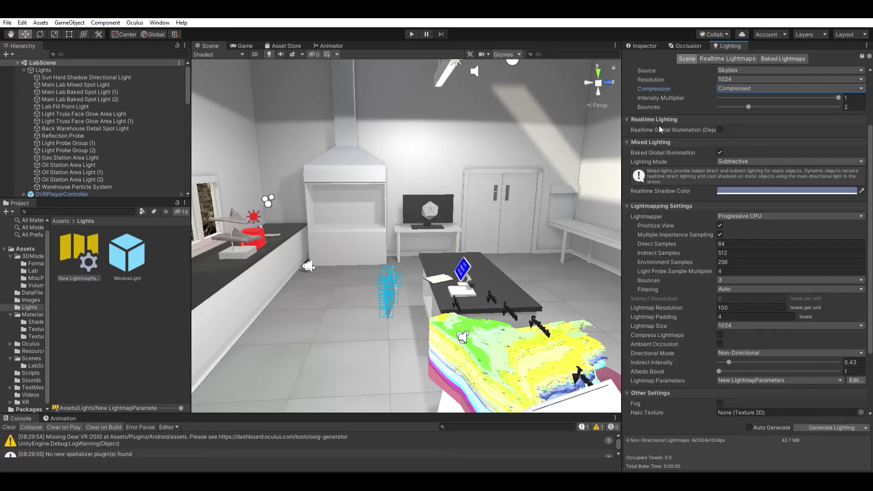
left_click(628, 119)
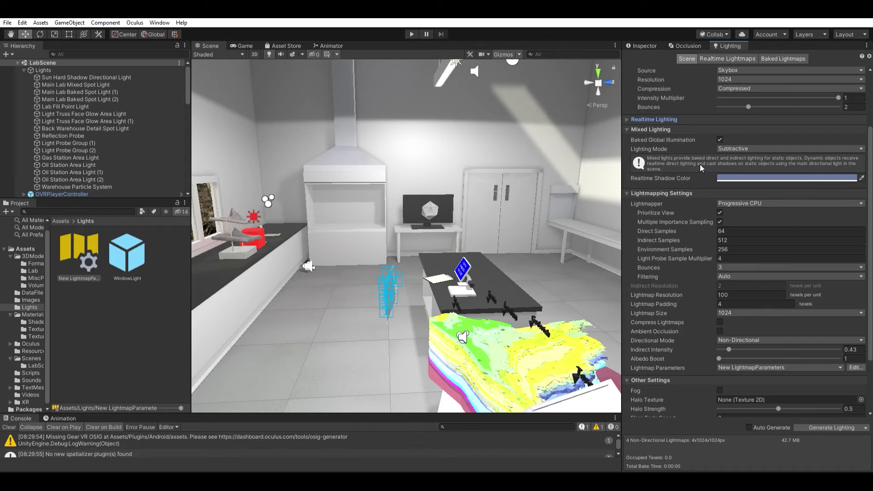
scroll(700, 165, "down", 2)
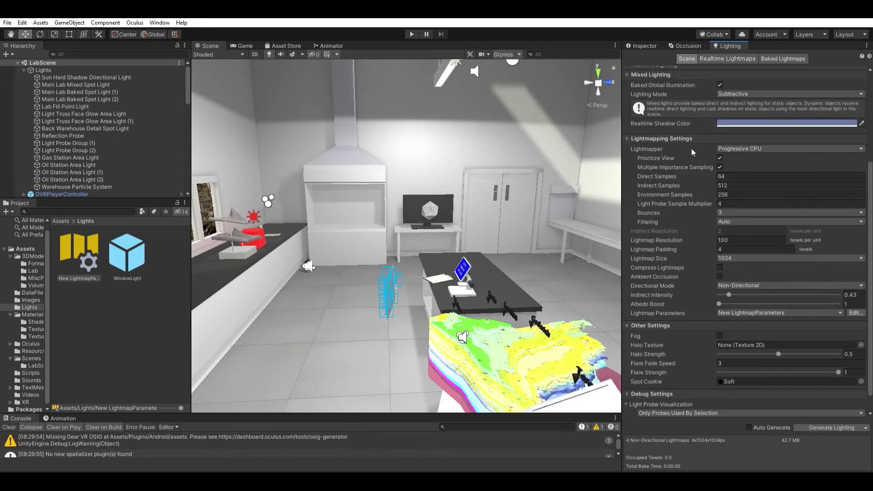
scroll(682, 145, "down", 1)
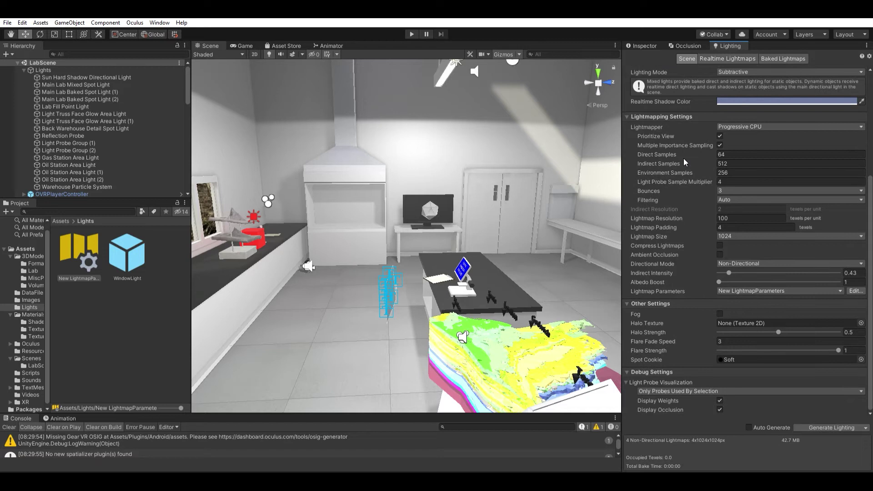
left_click(741, 154)
left_click(742, 218)
left_click(735, 184)
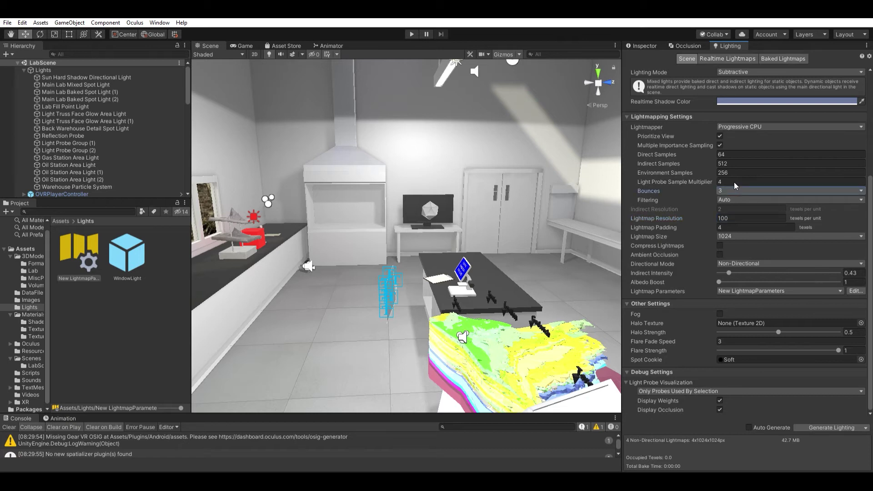